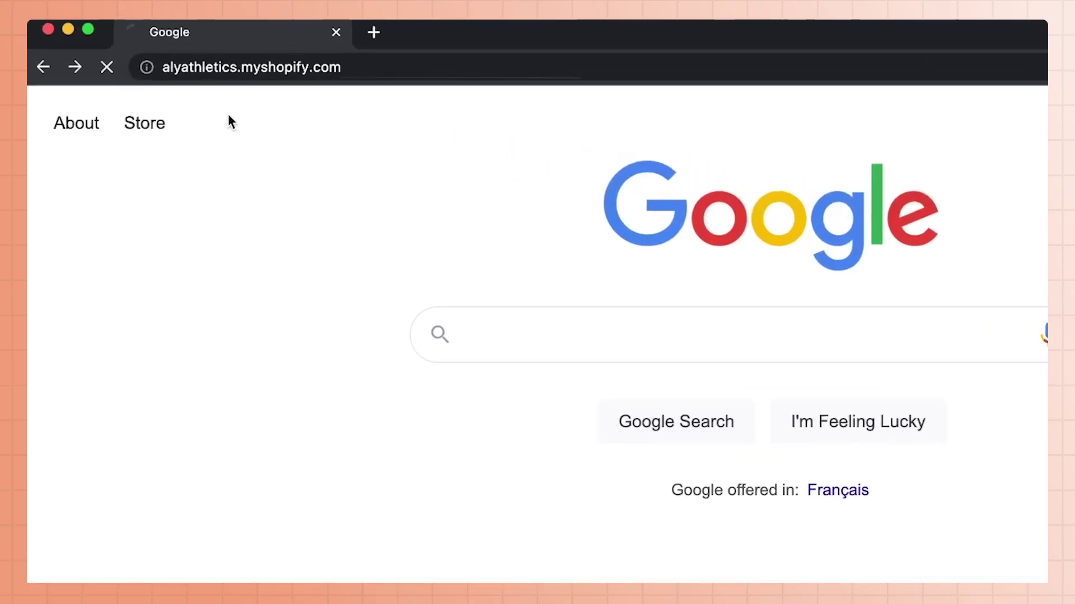
Step: Go to the store's /admin address and continue with the account email address
type("/admin")
key("Return")
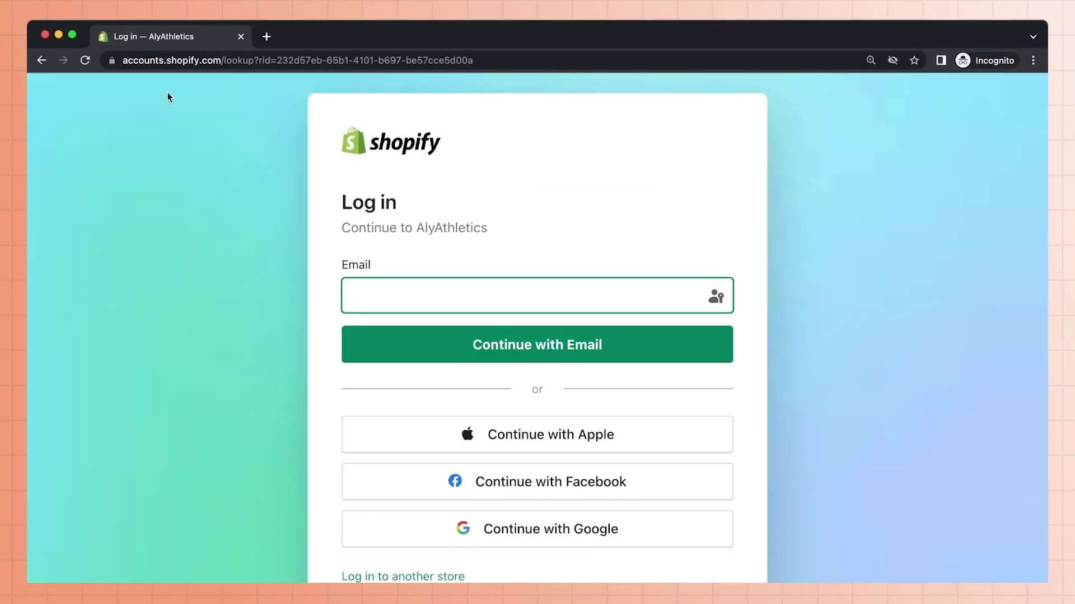
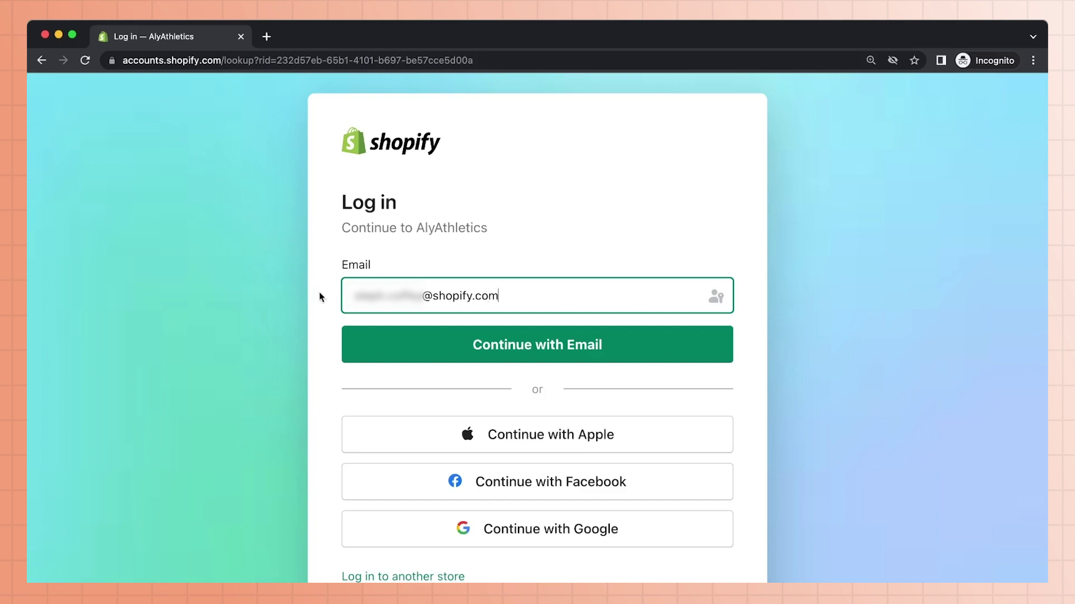
left_click(390, 345)
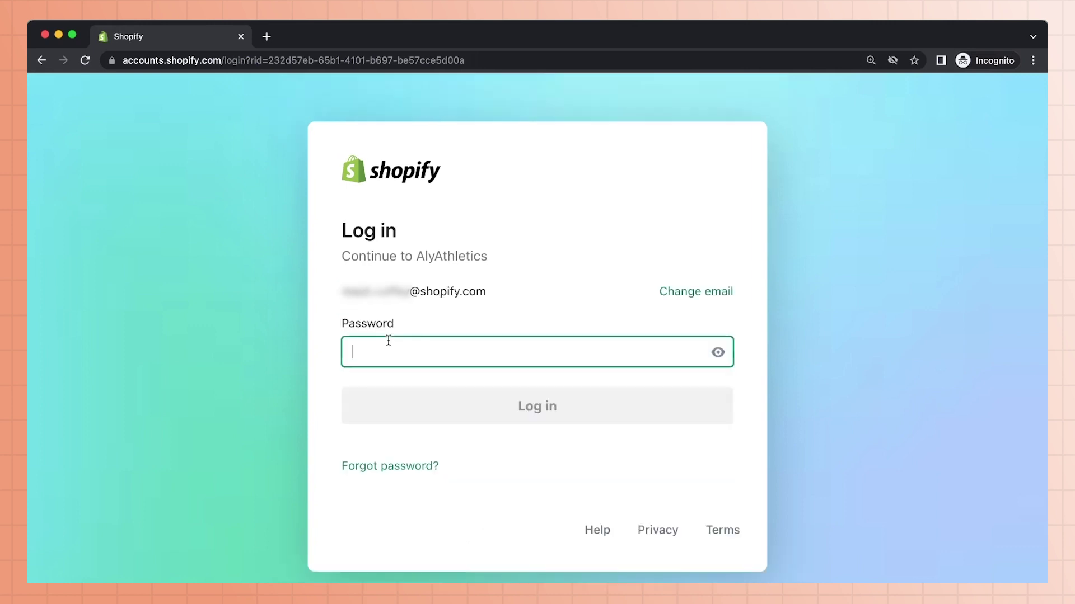
Step: Log in with the saved password and SMS authentication code, then pick the store account
key("super+v")
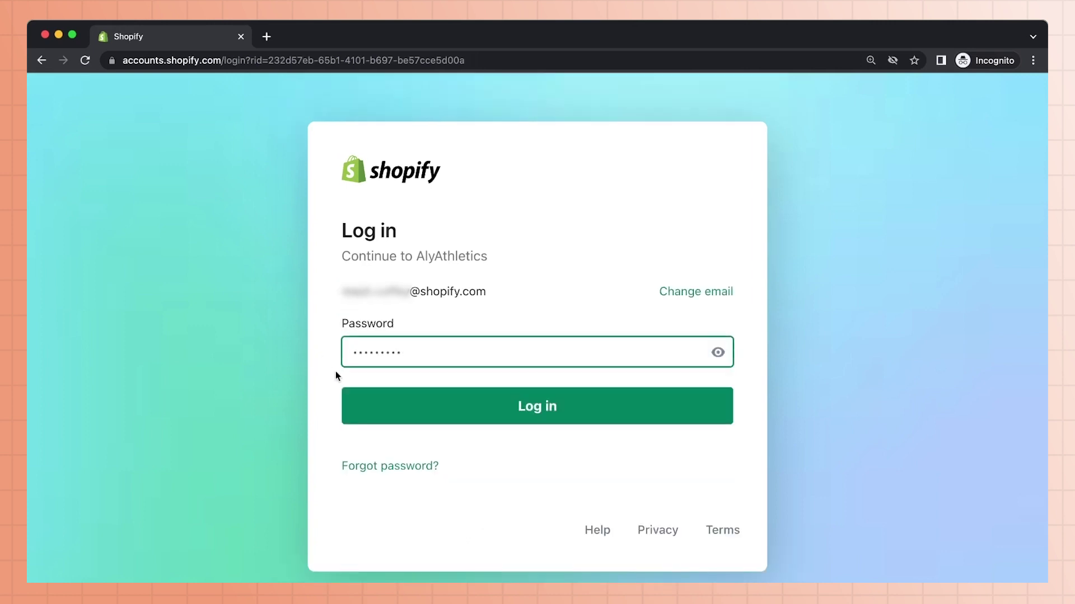
left_click(421, 405)
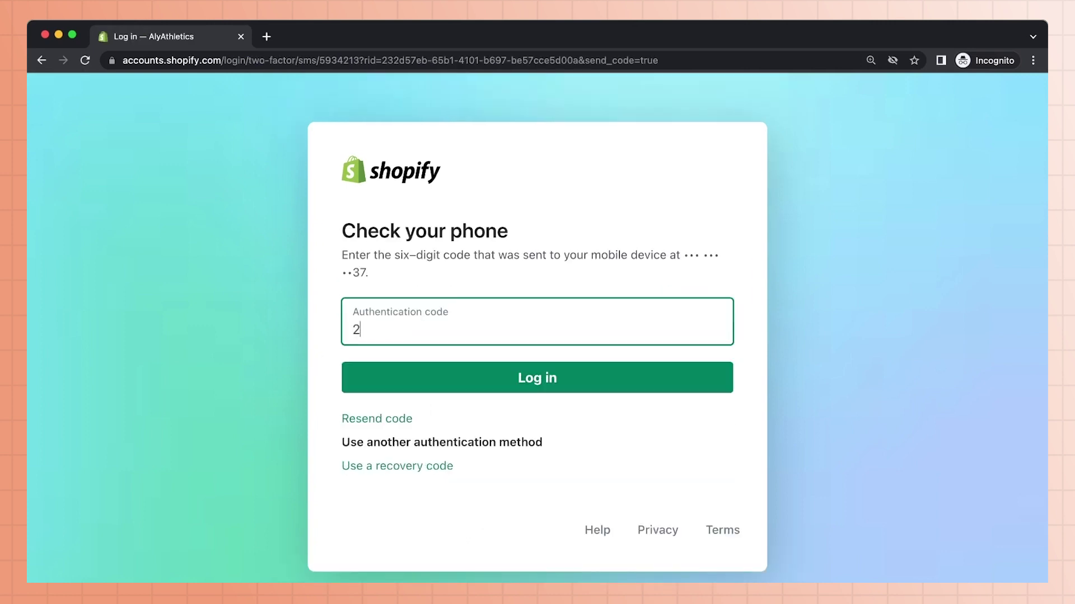
left_click(458, 383)
left_click(454, 374)
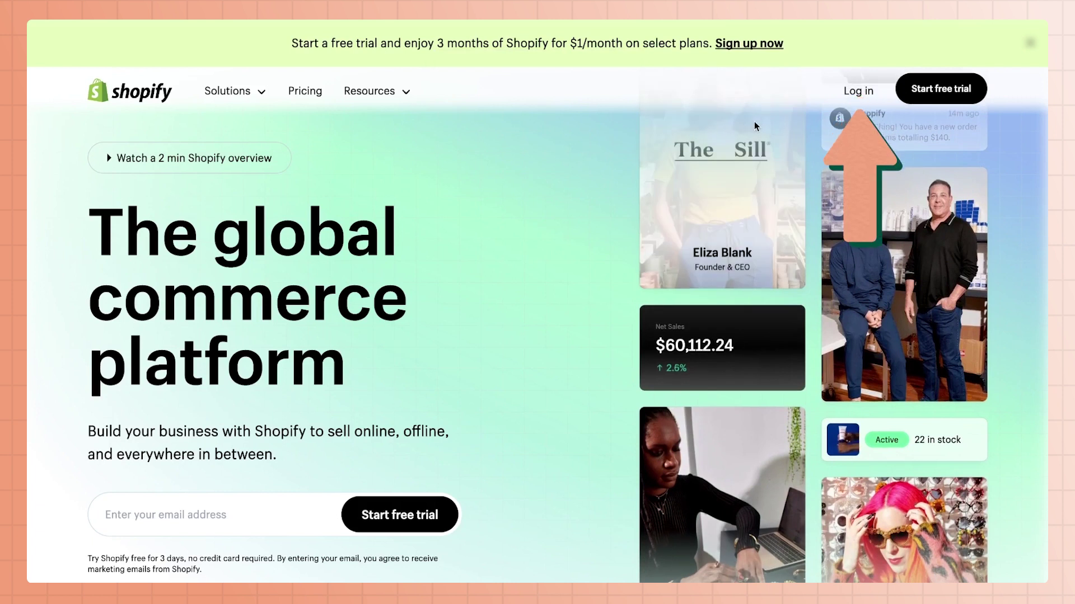
Step: Log in from shopify.com with the suggested email, password and phone authentication code
left_click(858, 93)
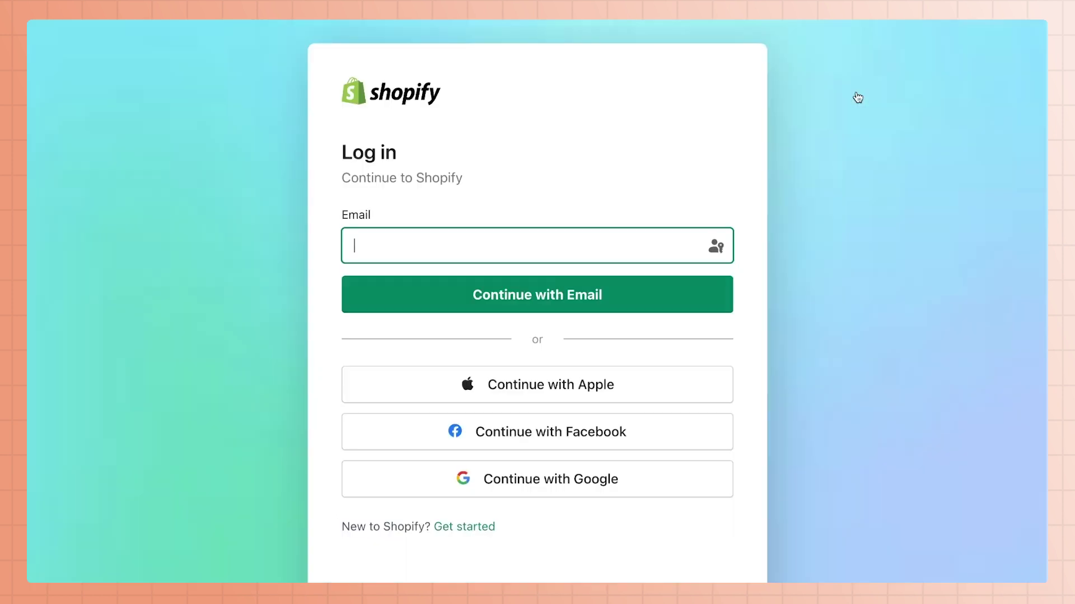
key("Down")
key("Return")
left_click(673, 297)
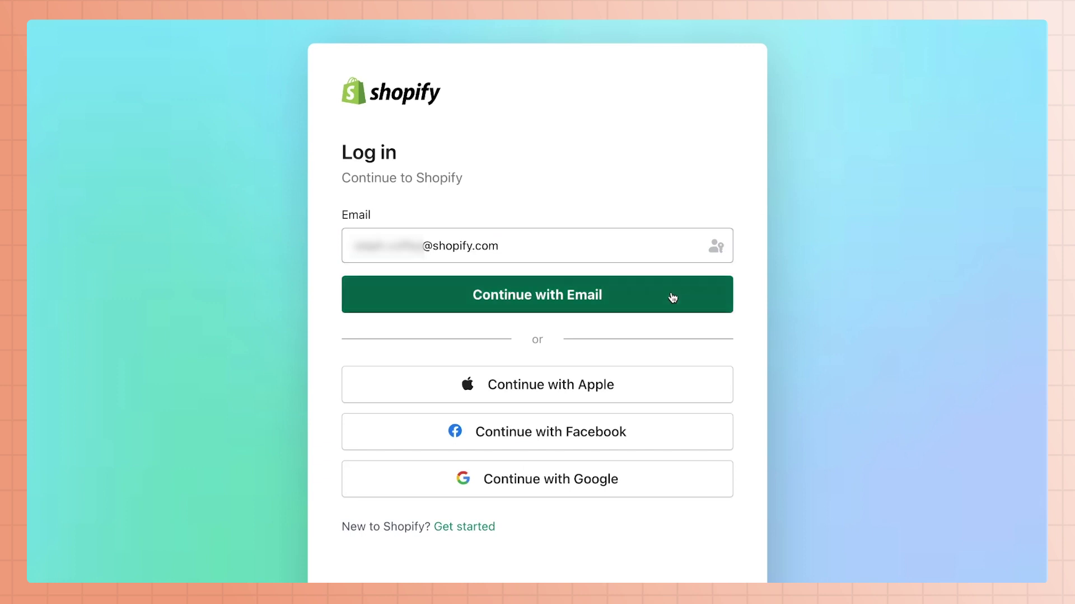
type("•••••••••")
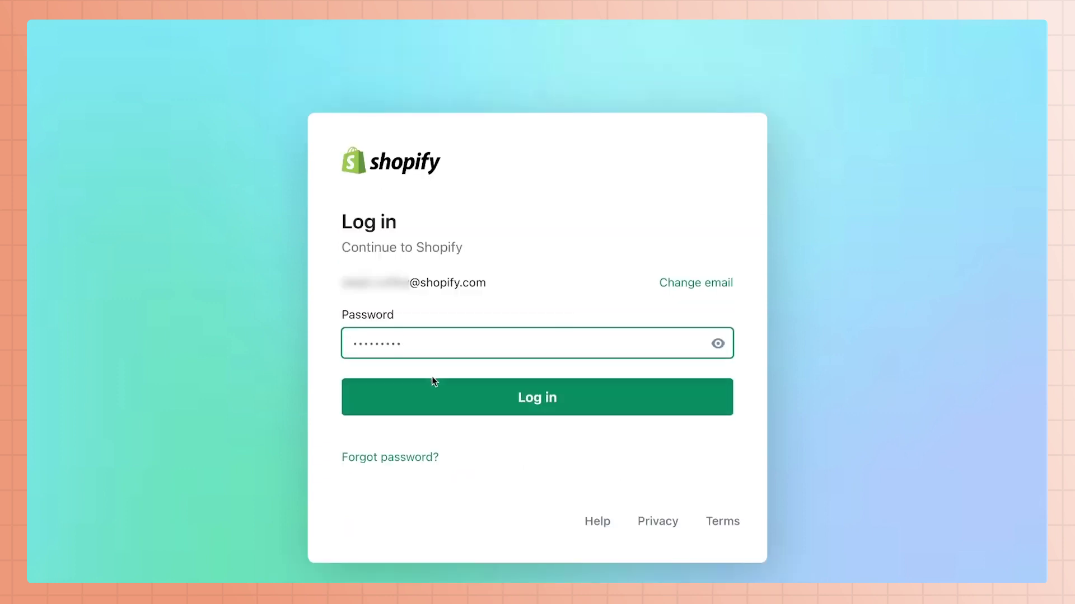
left_click(434, 392)
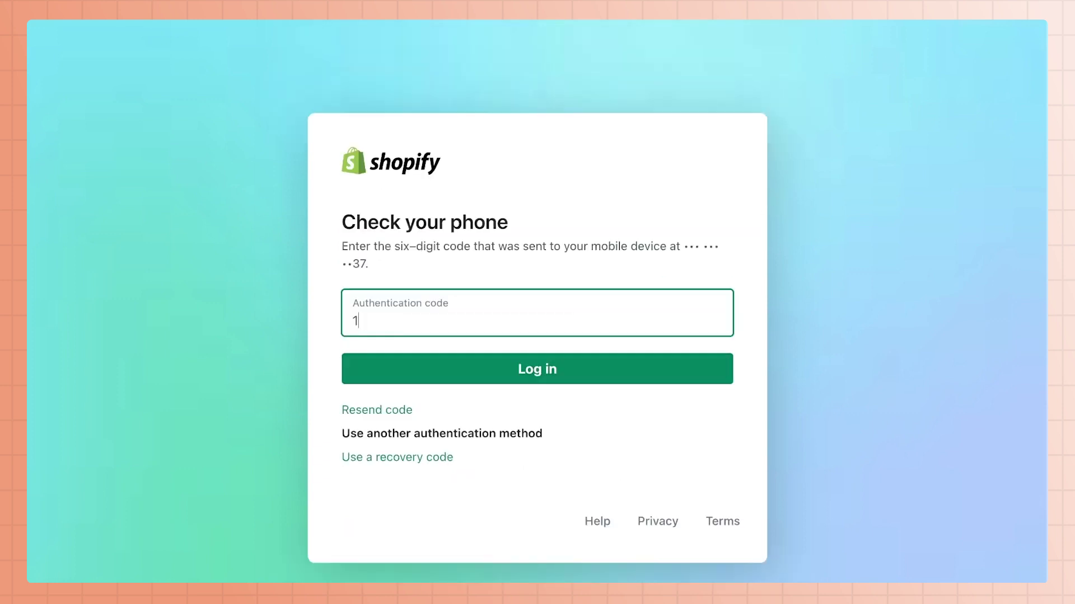
left_click(463, 376)
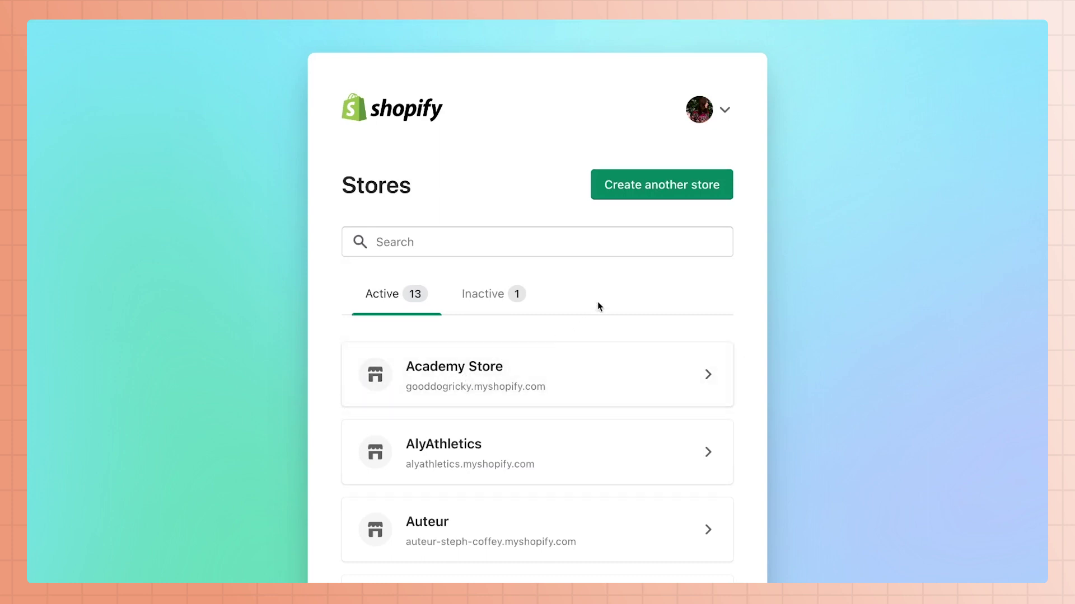
left_click(488, 302)
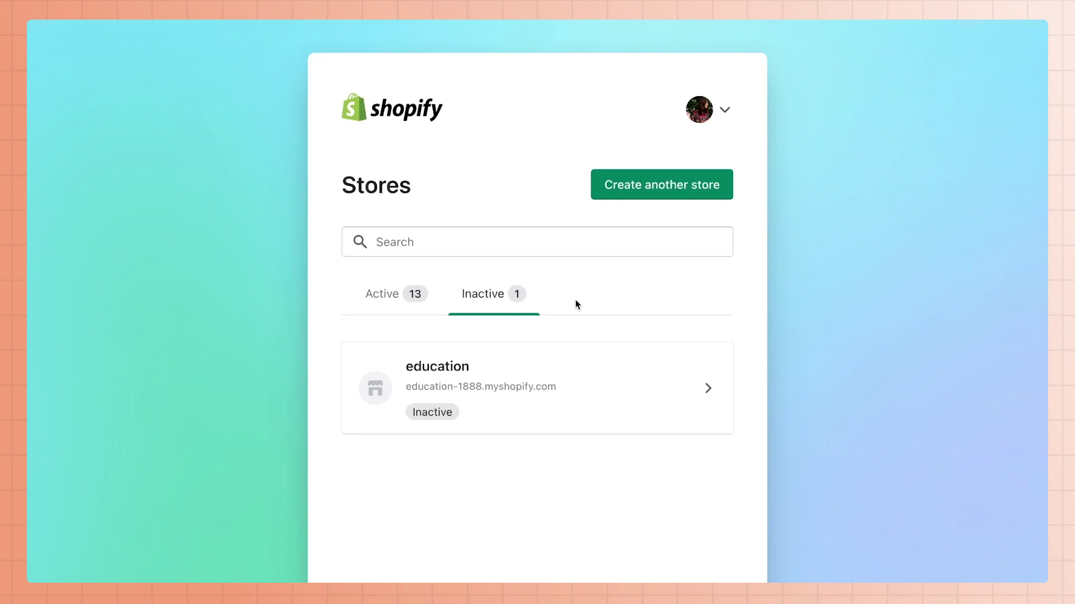
left_click(569, 370)
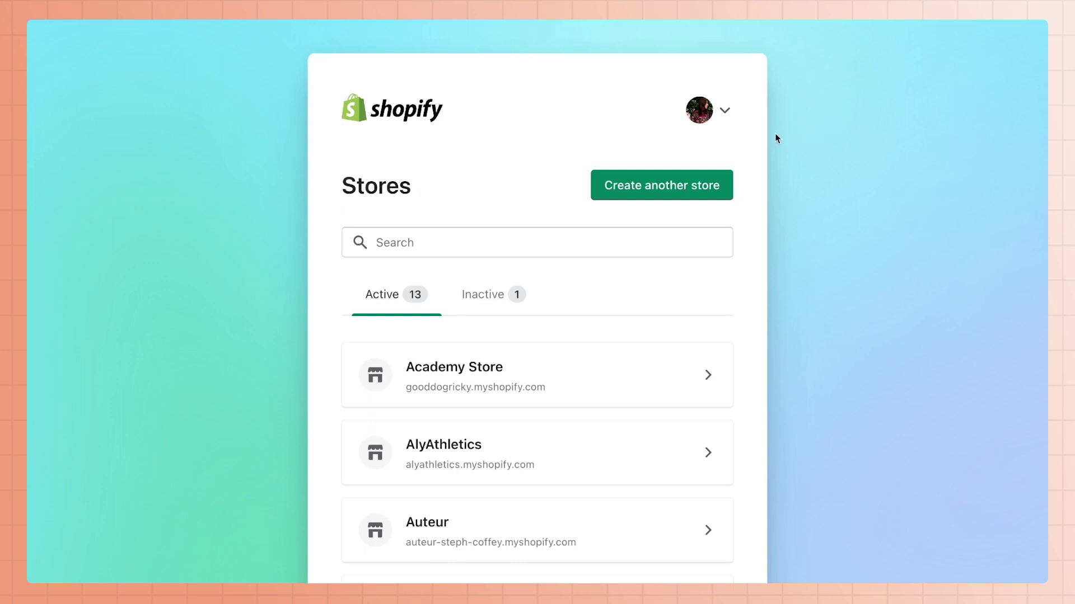
Step: Switch accounts by adding another account and logging in with its autofilled email and password
left_click(731, 124)
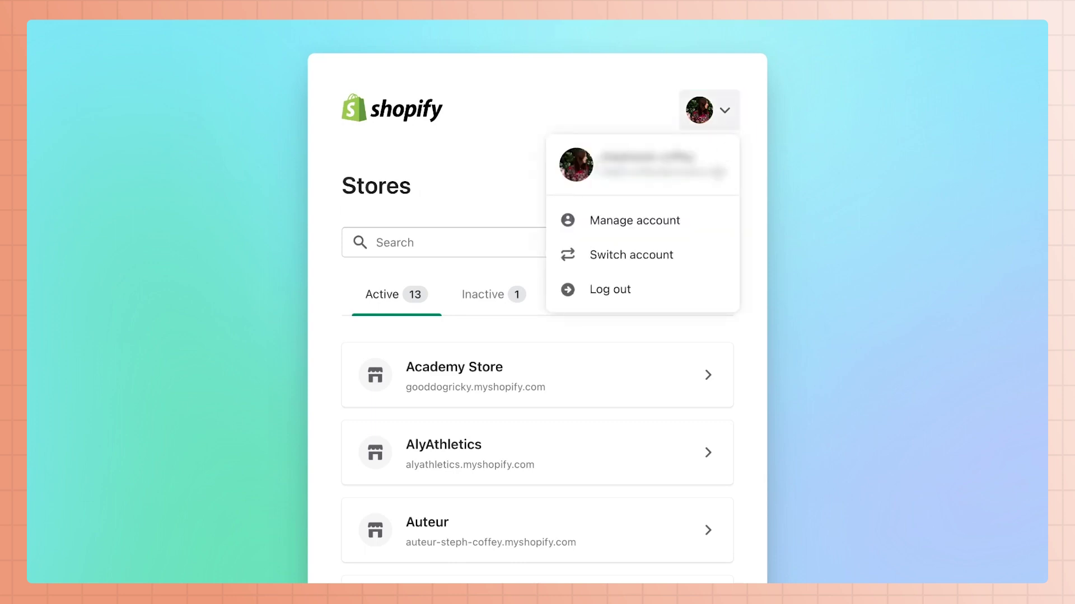
left_click(705, 255)
left_click(506, 409)
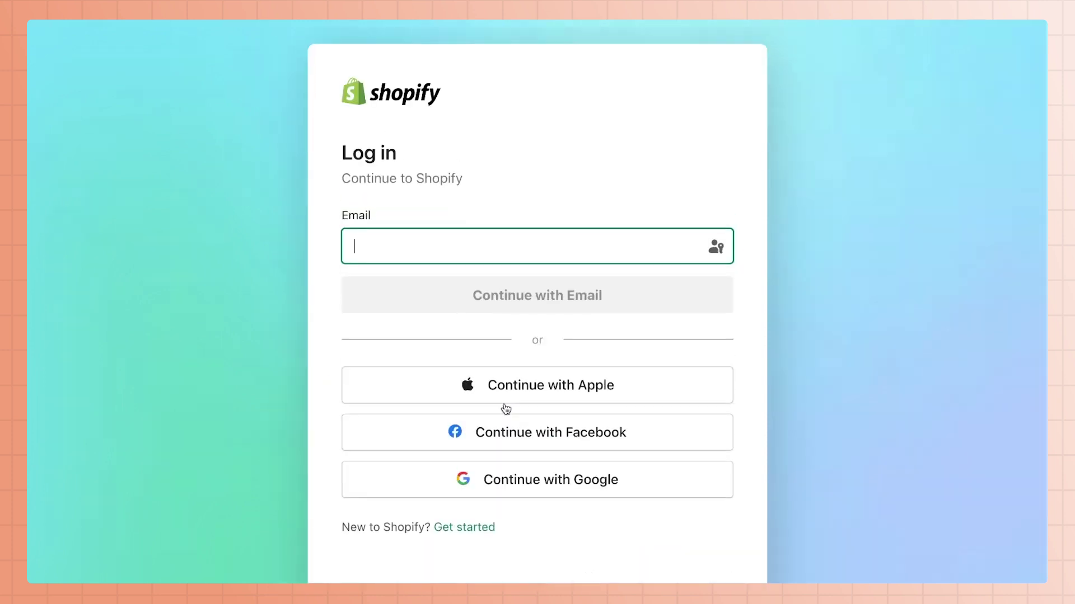
left_click(620, 321)
left_click(629, 300)
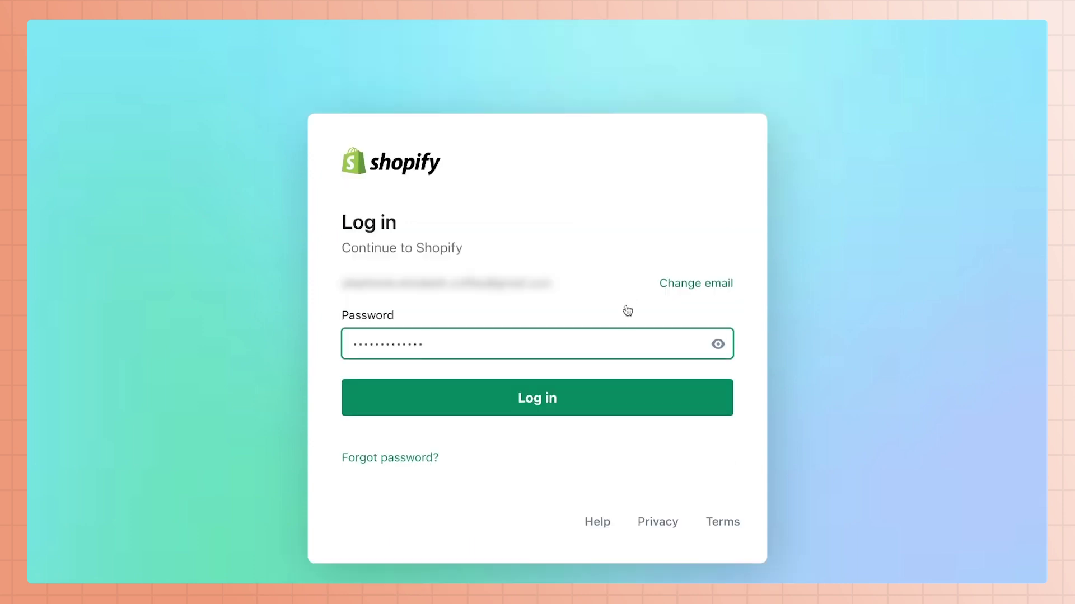
left_click(592, 400)
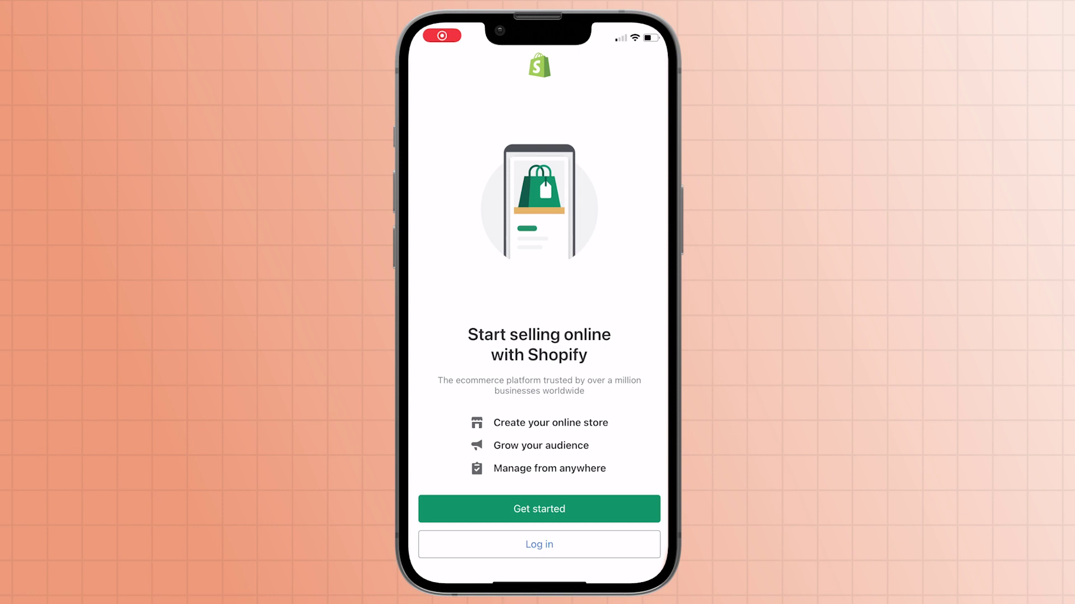
Step: Log in on the phone with email, password and texted code, then open the Auteur store
left_click(539, 544)
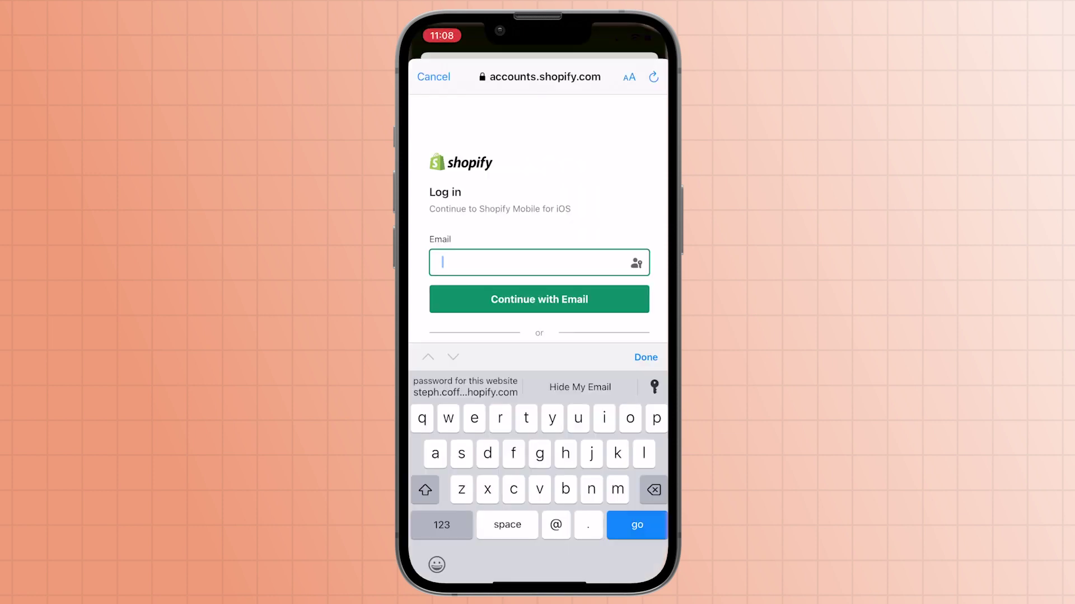
left_click(465, 387)
left_click(539, 299)
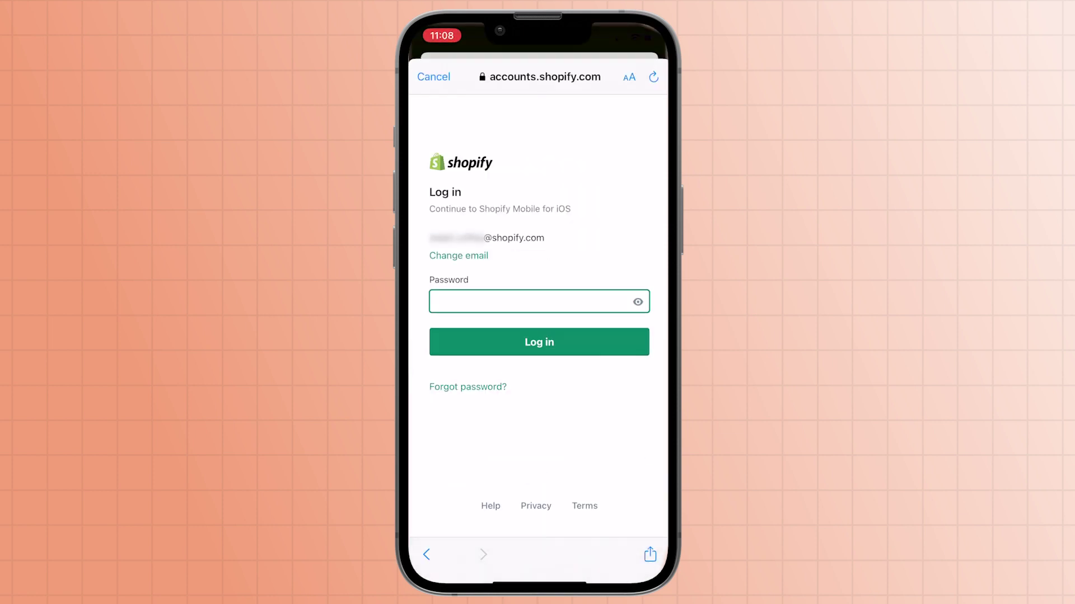
left_click(539, 341)
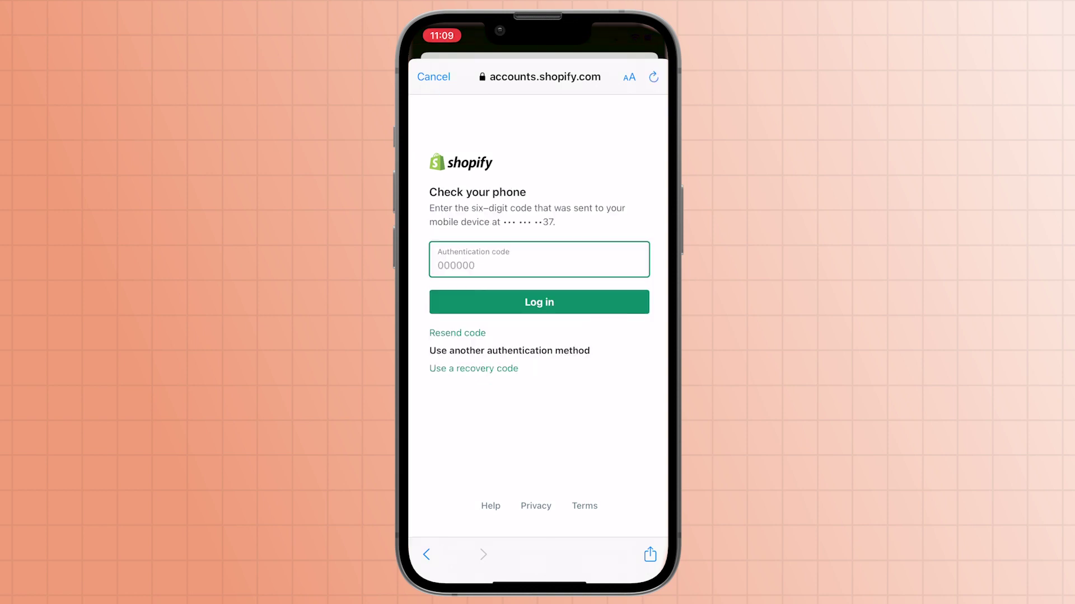
left_click(539, 259)
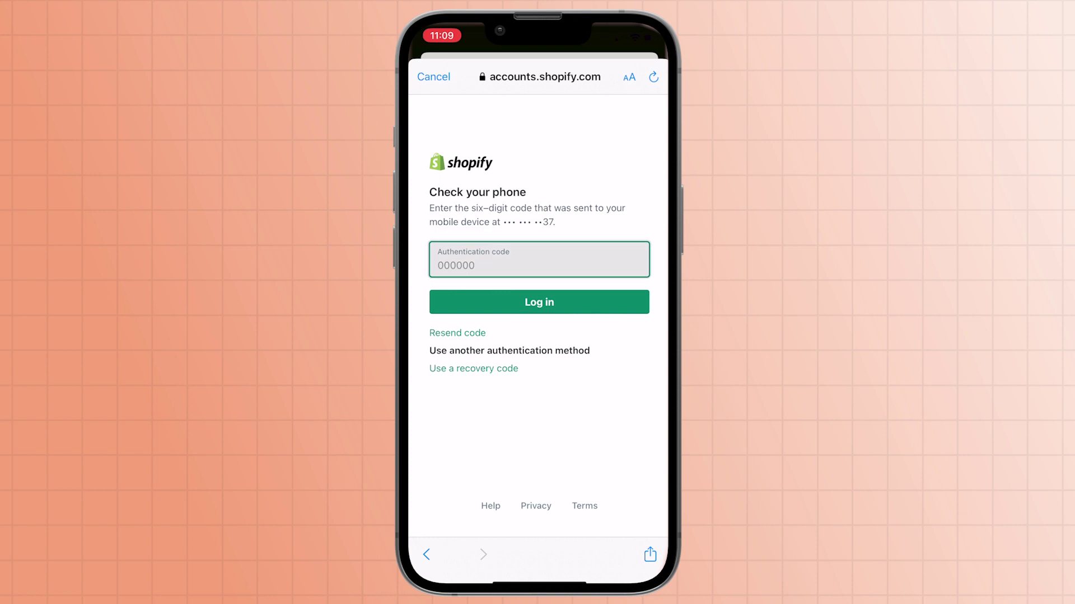
left_click(542, 391)
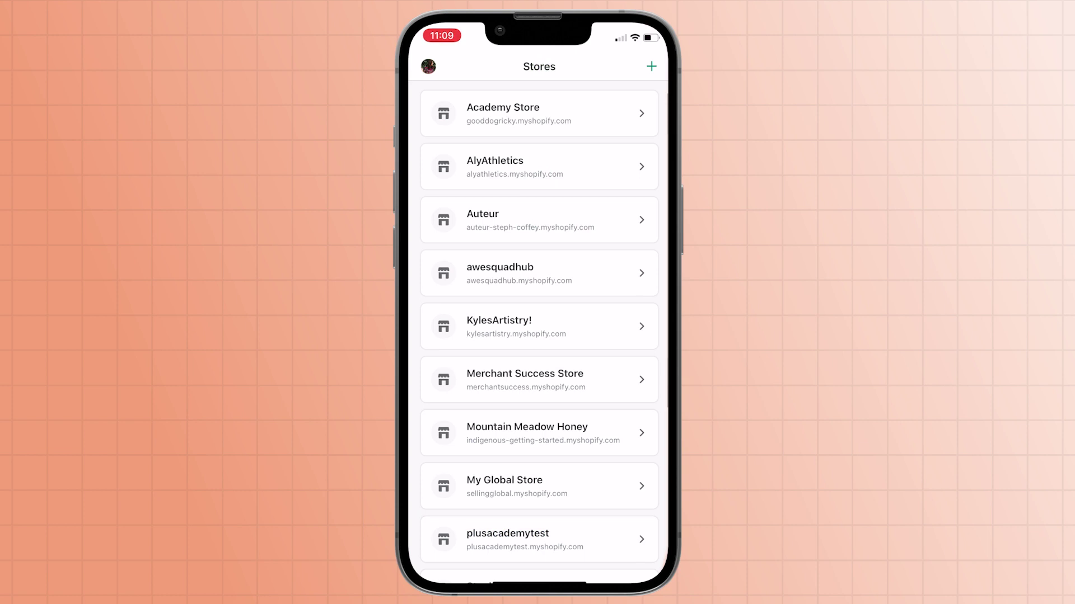
left_click(538, 217)
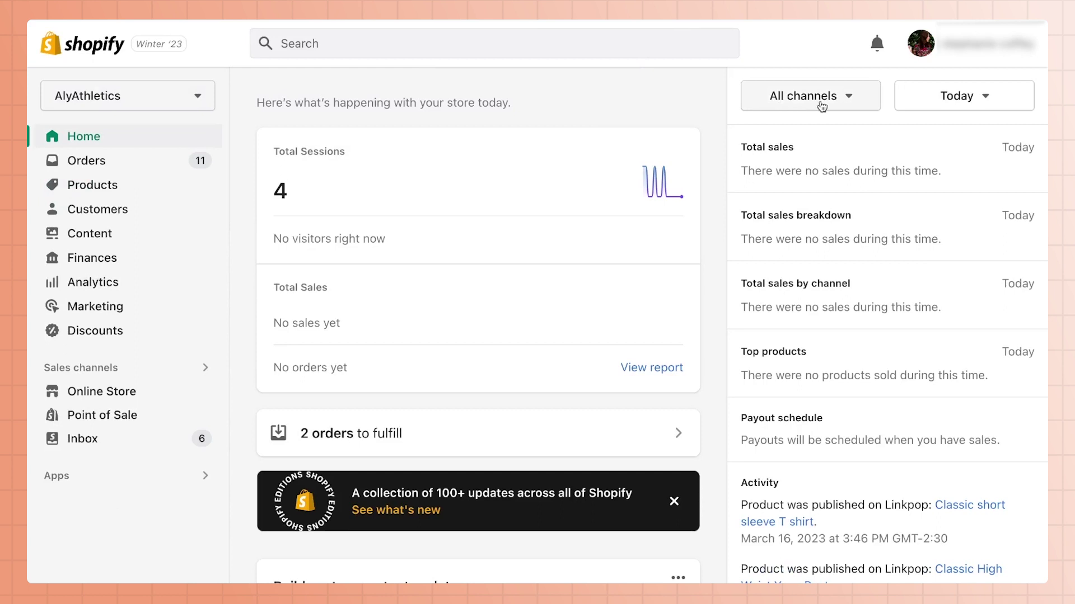
Step: Open the Stores list from the account menu and select the Auteur row
left_click(950, 59)
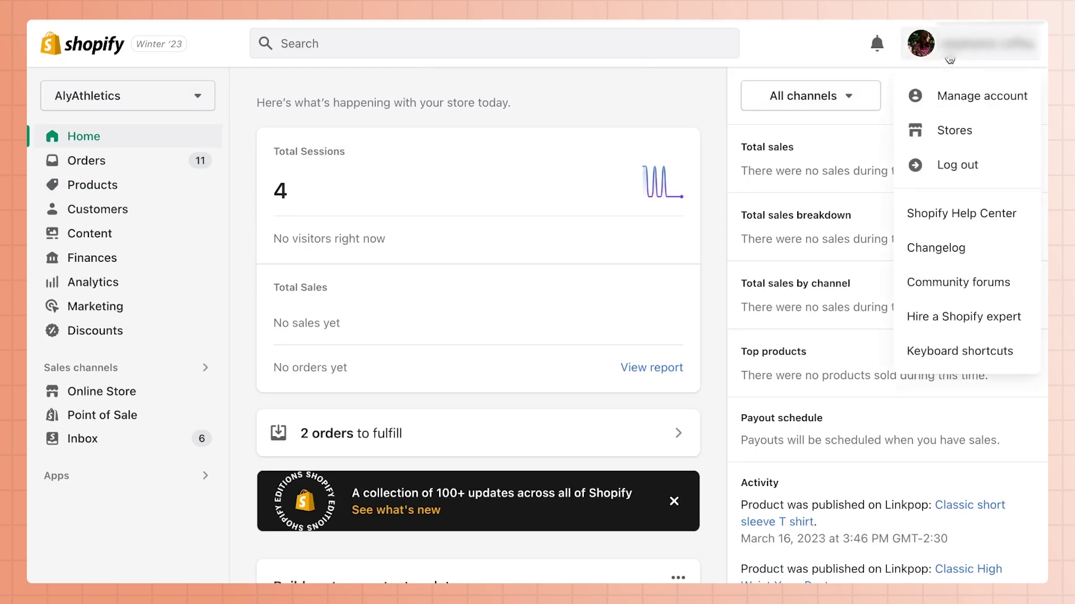
left_click(955, 134)
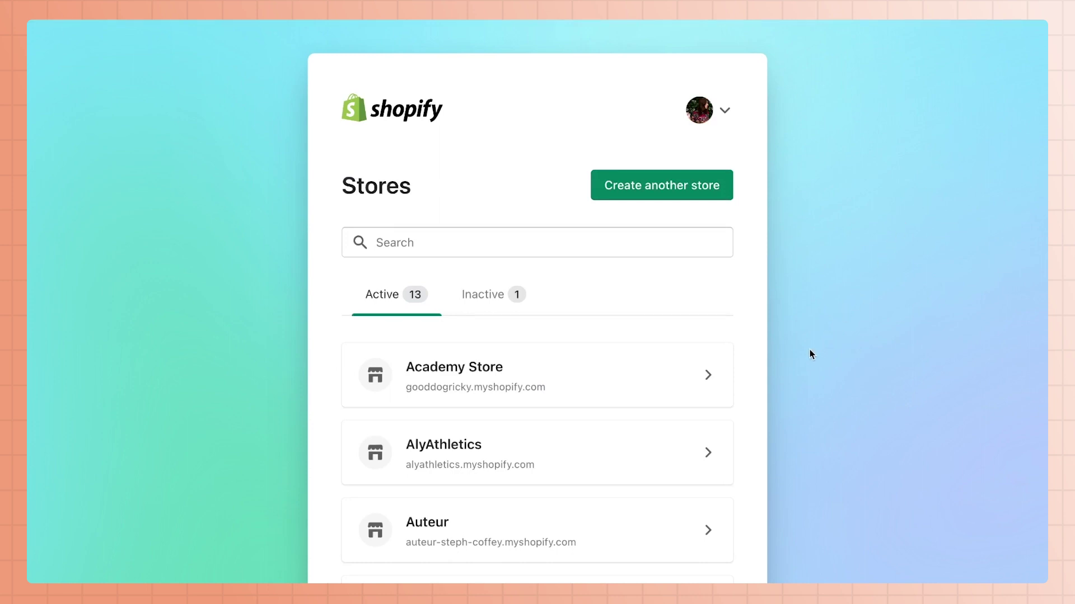
left_click(596, 536)
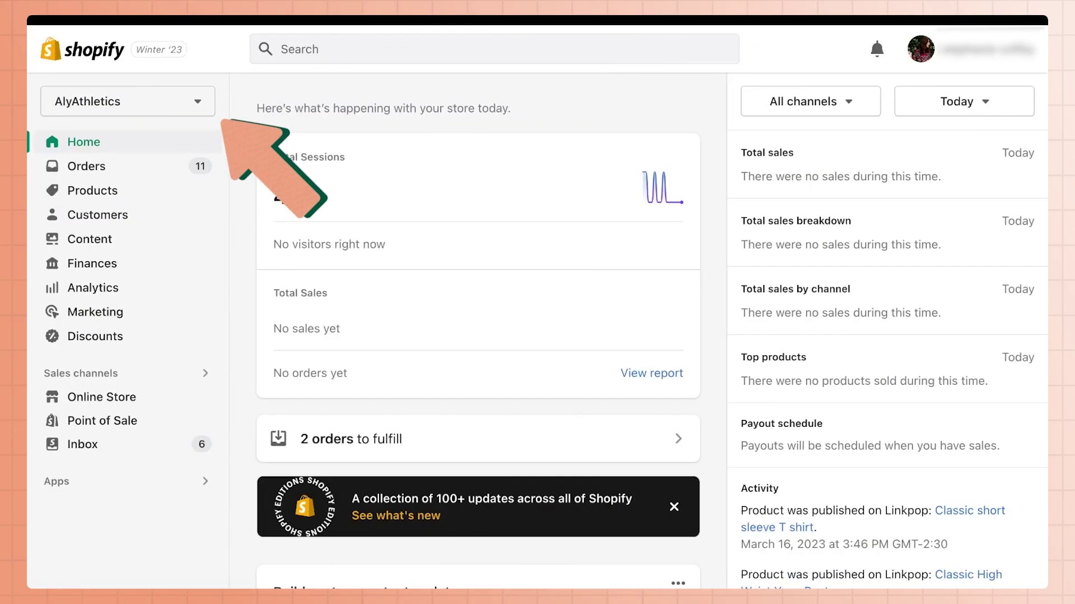
Step: Pick Auteur from the AlyAthletics store switcher at the top left
left_click(200, 115)
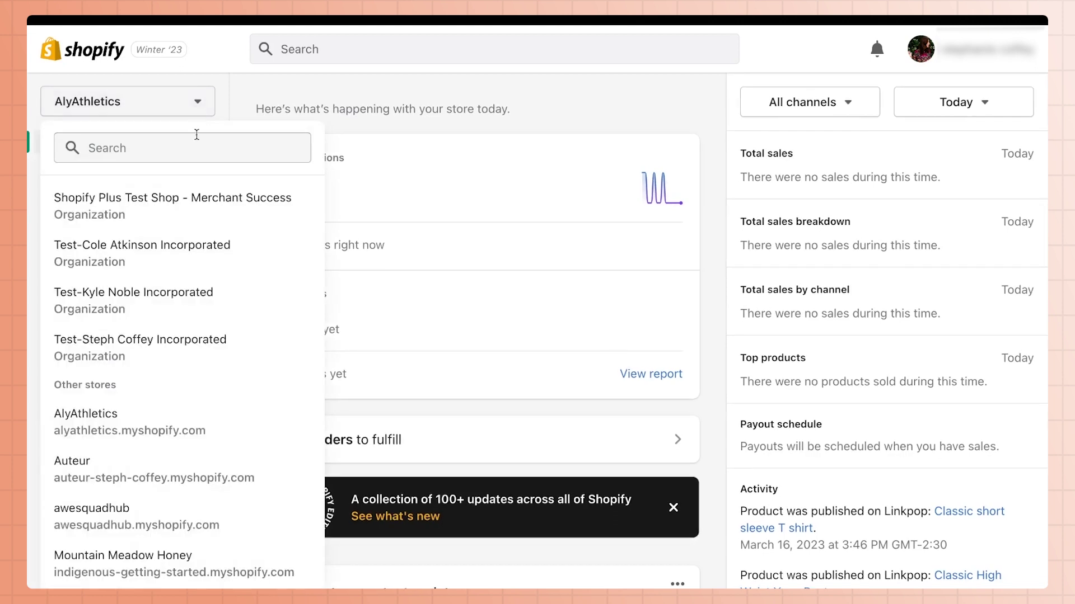
left_click(184, 471)
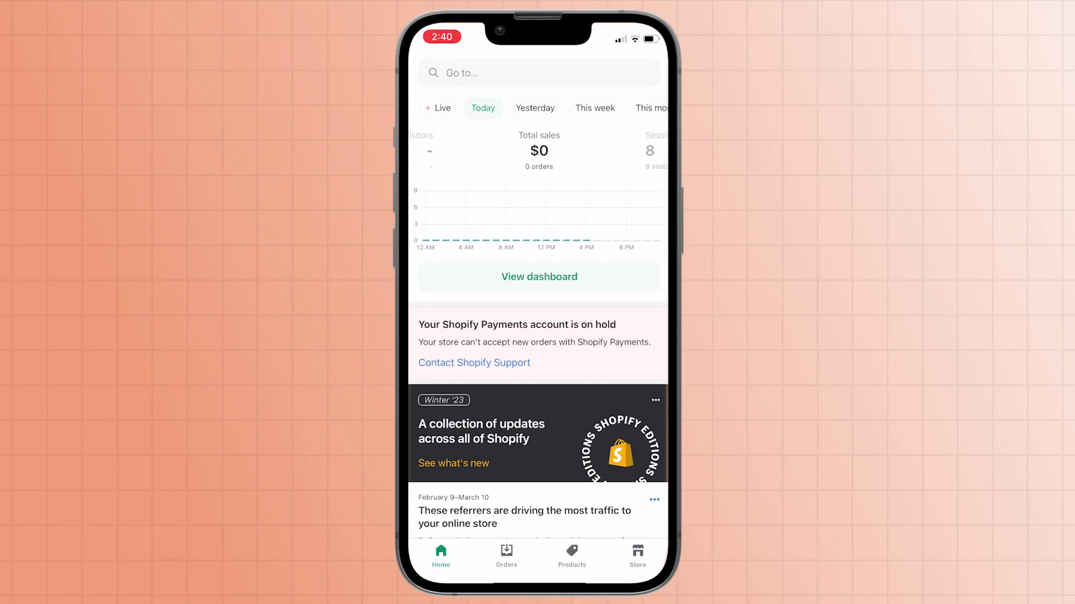
Step: Toggle Auteur on under Add or remove stores, then switch the app to Auteur
left_click(638, 555)
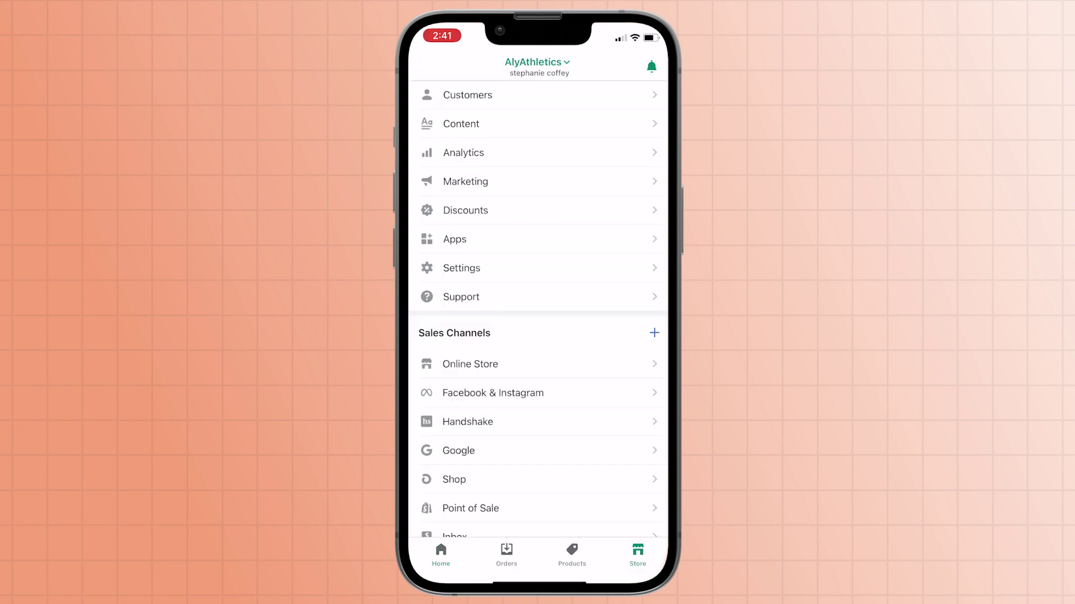
left_click(535, 64)
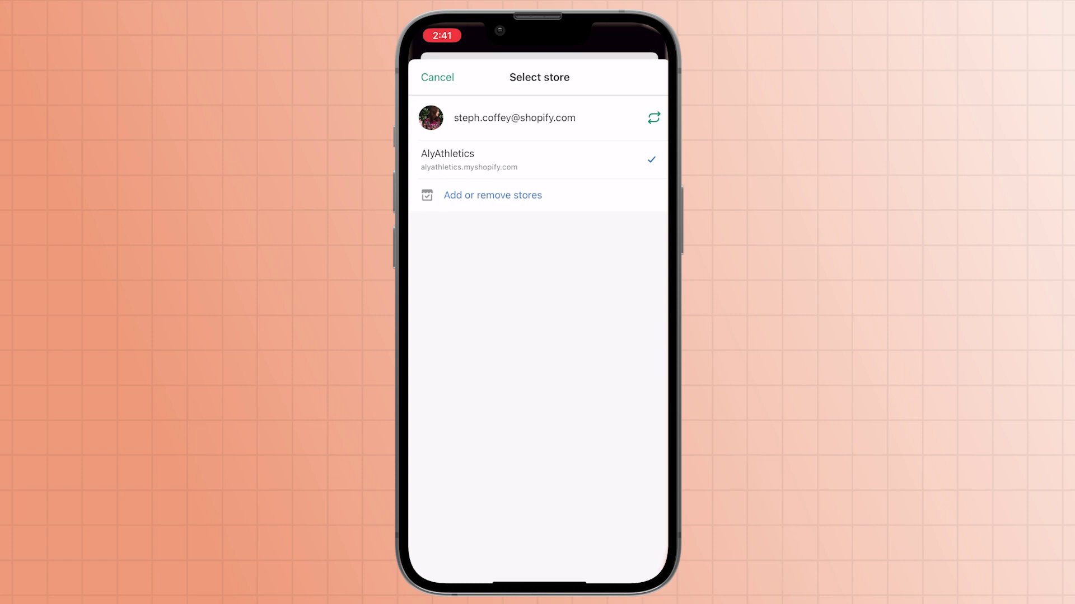
left_click(533, 190)
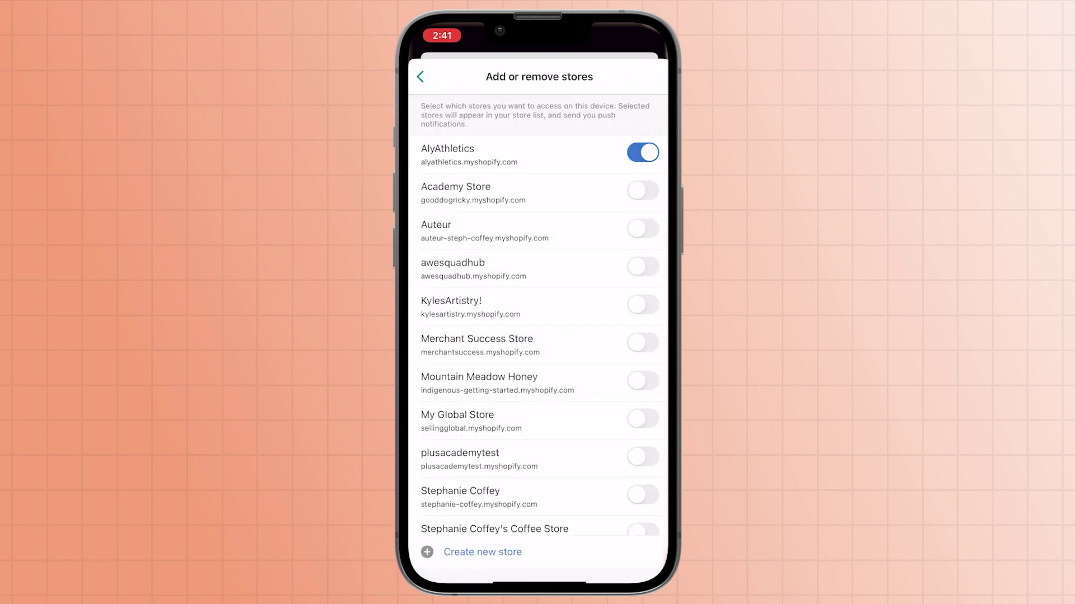
left_click(643, 228)
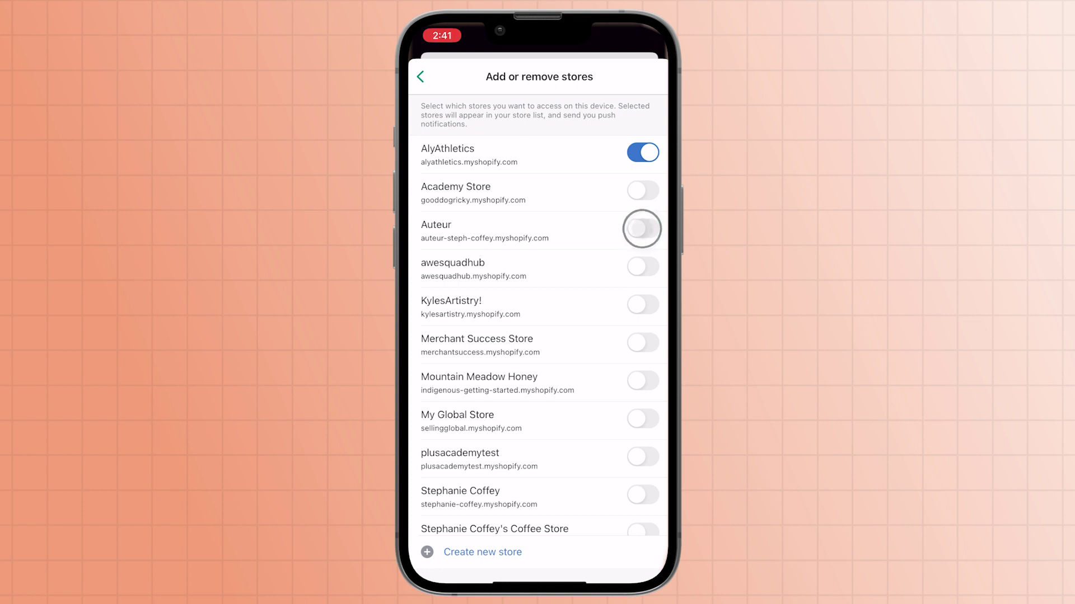
left_click(420, 76)
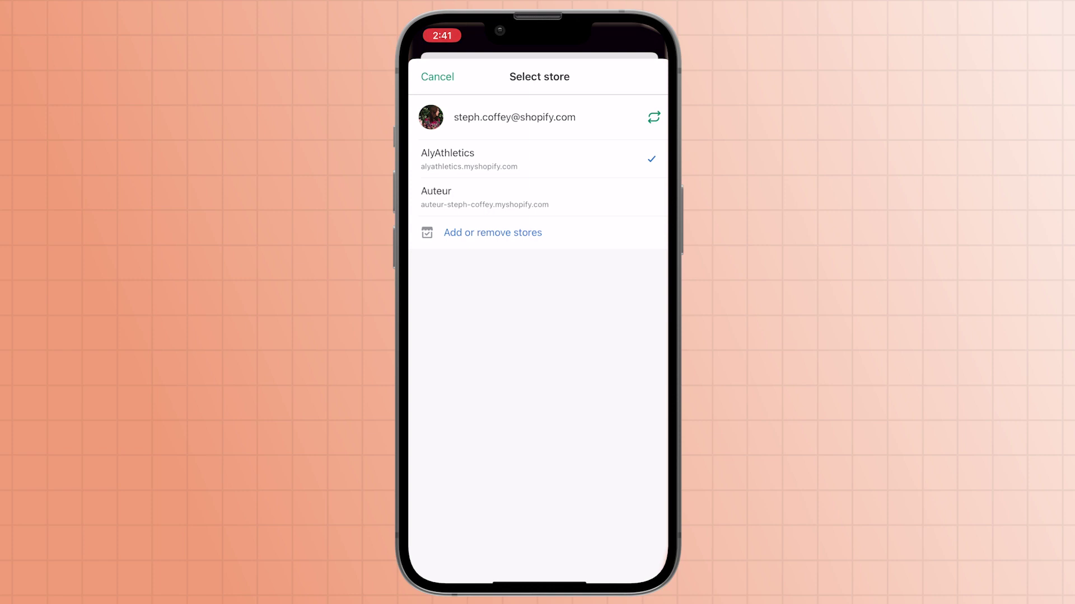
left_click(472, 192)
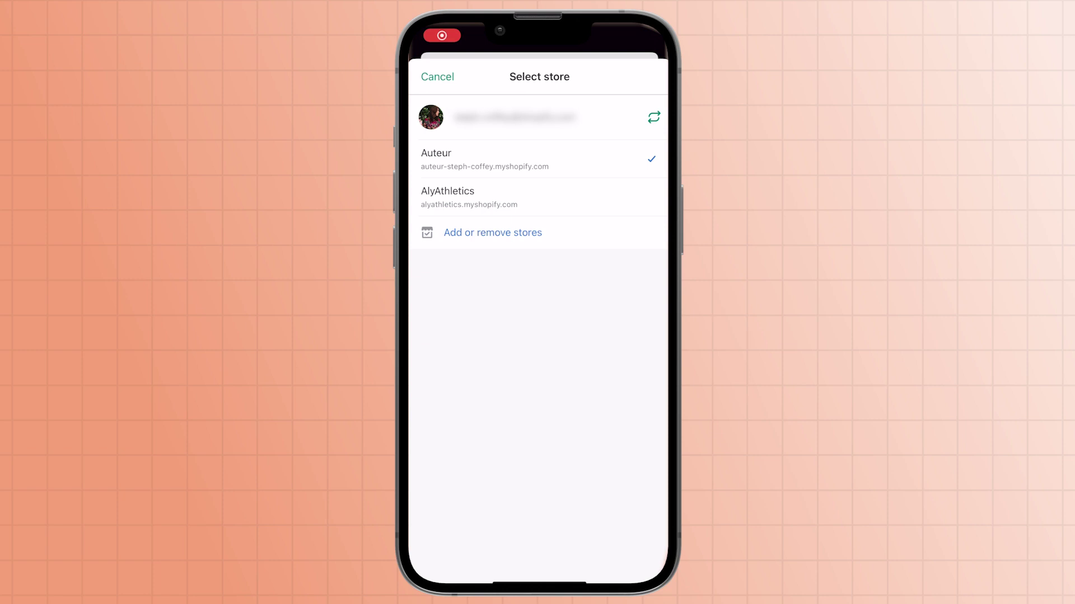
Step: From the Select store account row, choose Log in to another account
left_click(431, 117)
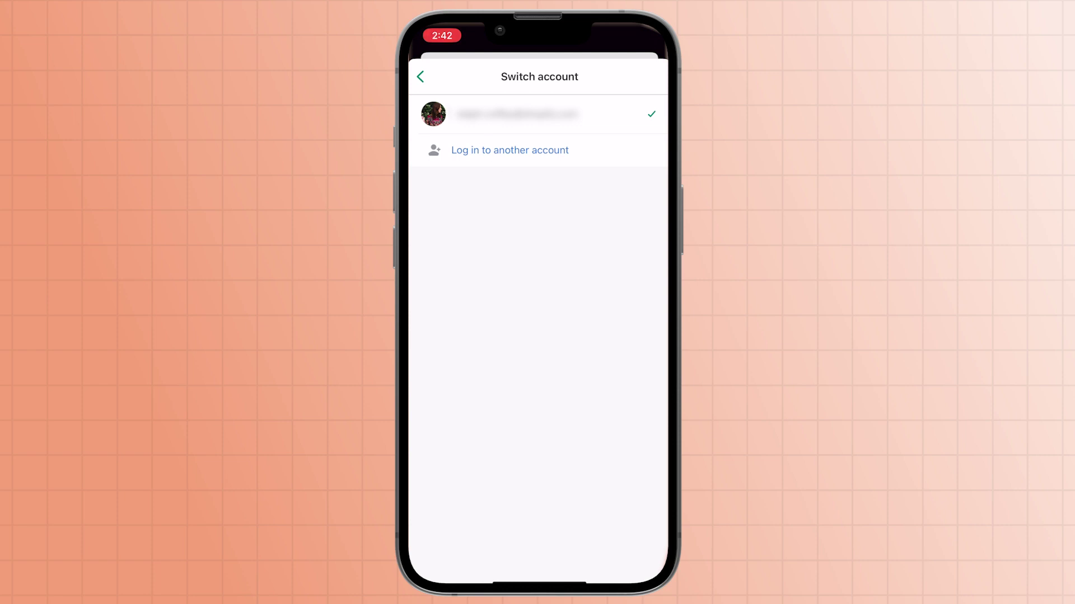
left_click(511, 151)
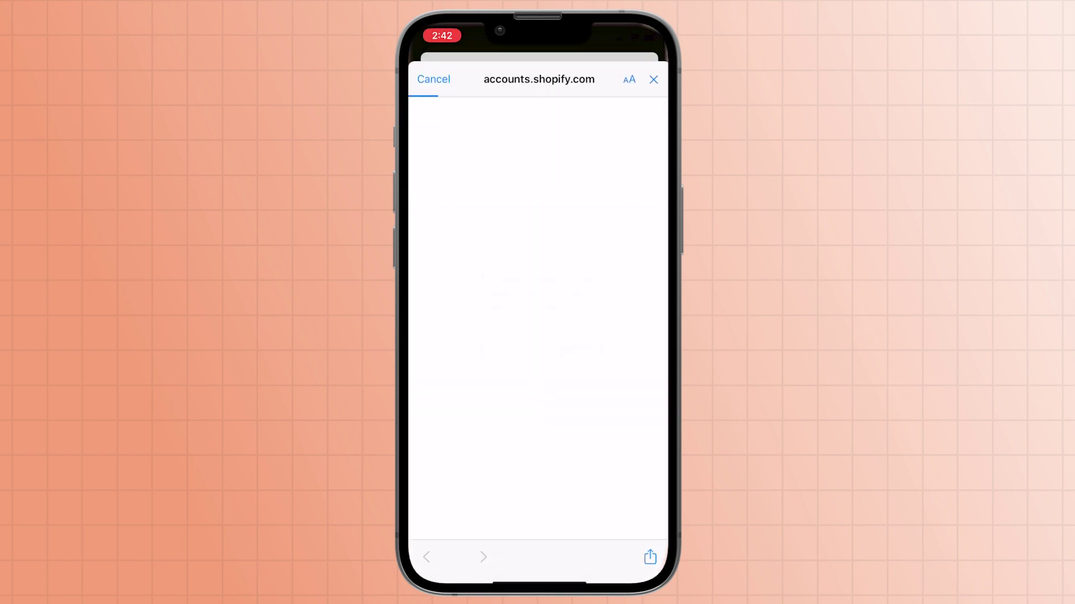